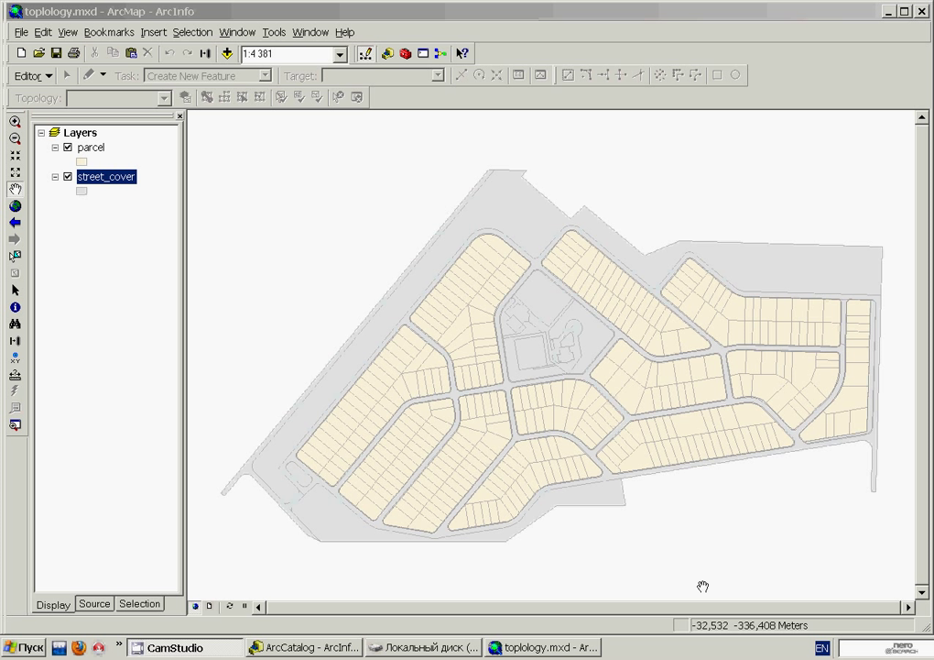
- In ArcMap, select the parcel and street_cover layers, then zoom and pan around the subdivision
click(91, 147)
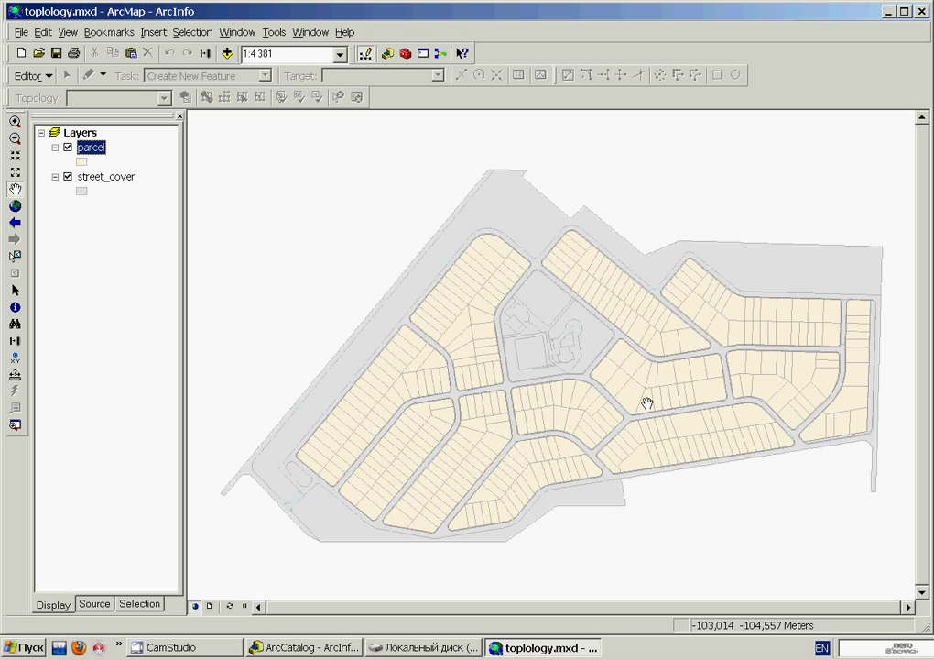
click(128, 178)
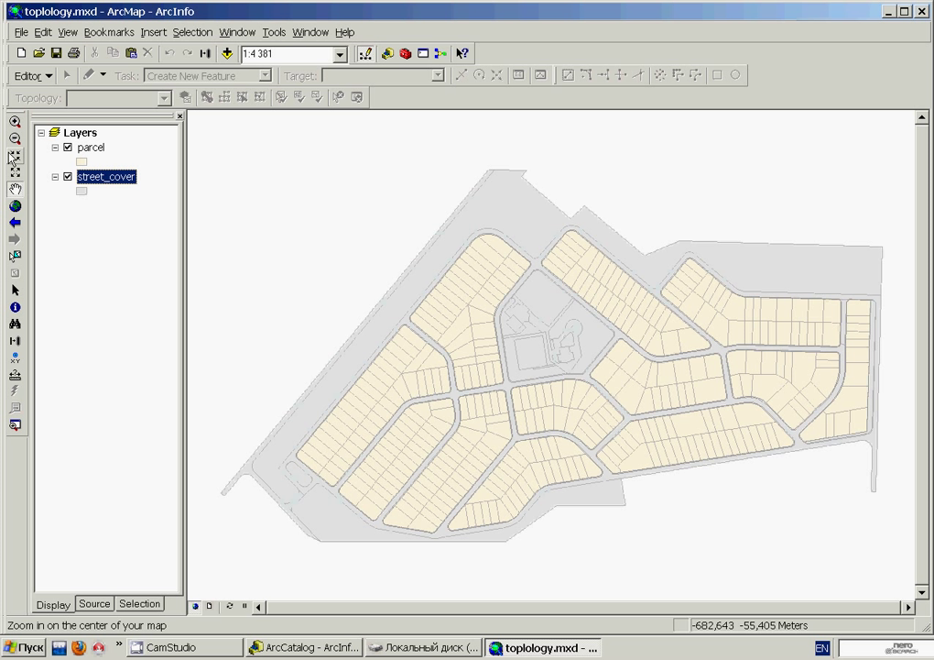
drag(379, 155, 597, 331)
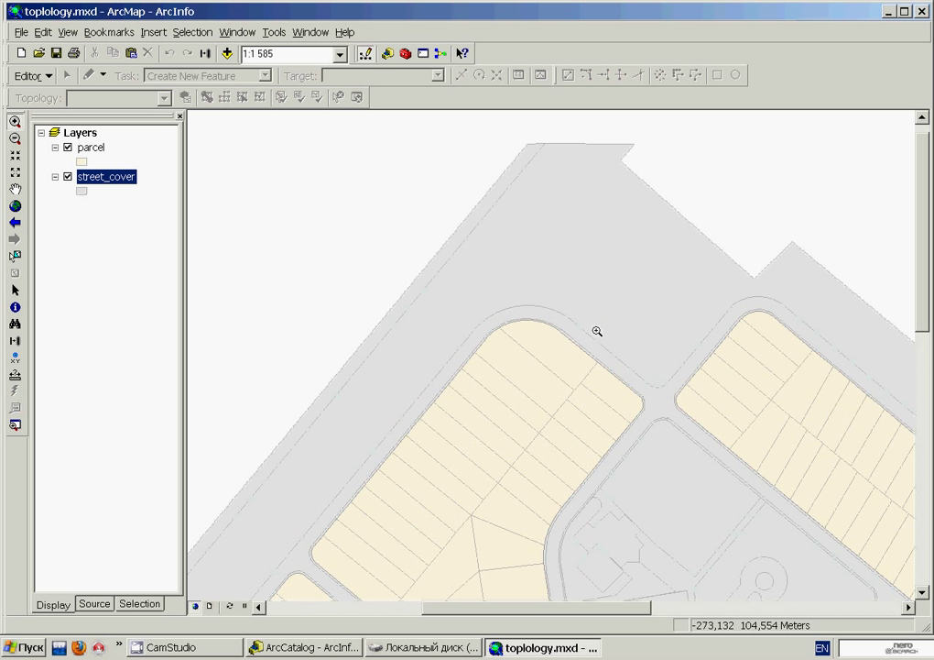
click(14, 189)
drag(903, 587, 820, 341)
click(15, 205)
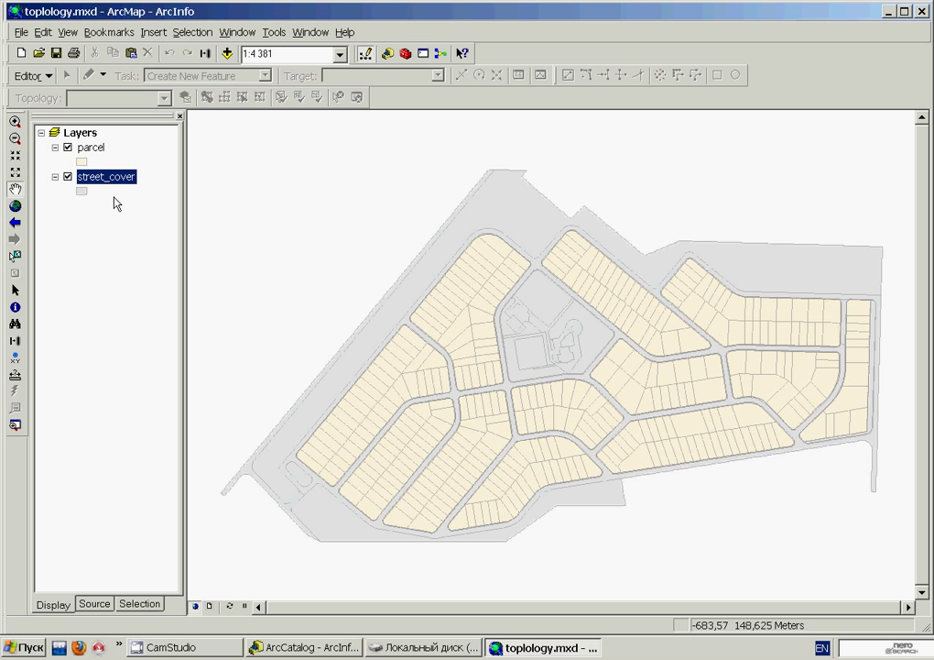
- In ArcCatalog, expand master_plan.mdb to list parcel and street_cover
click(293, 652)
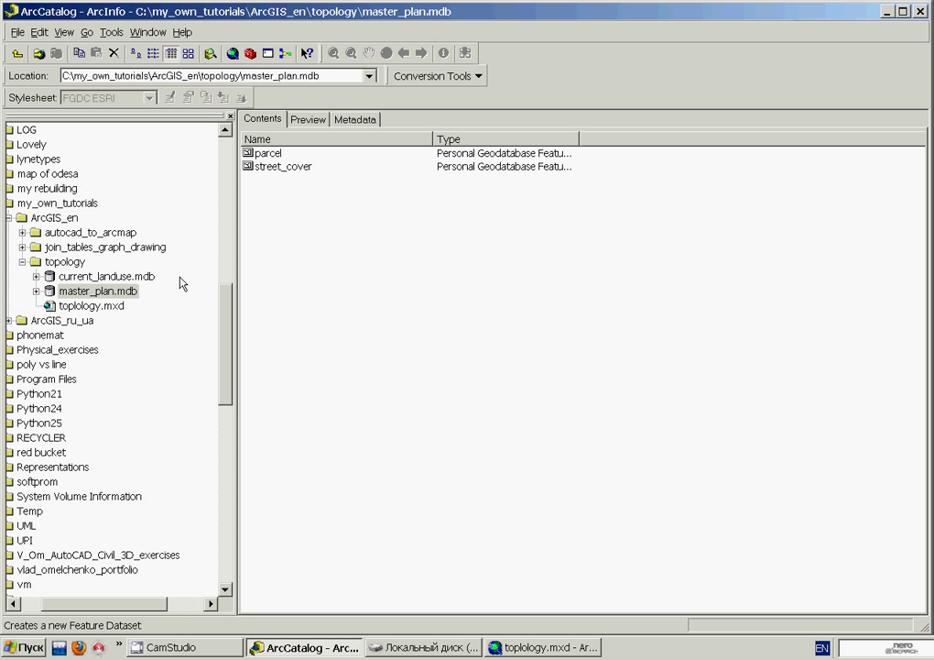
click(65, 293)
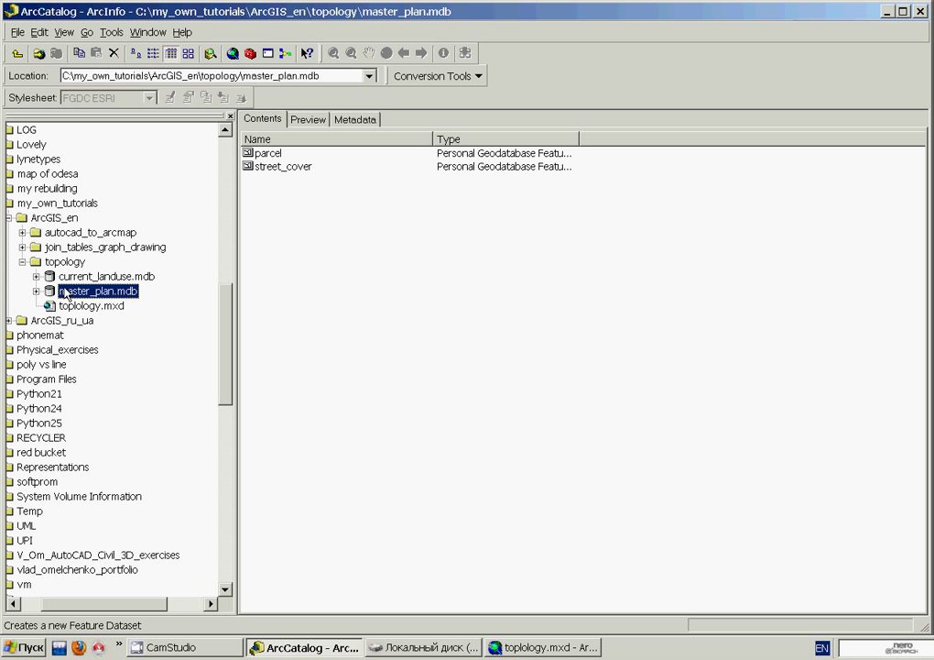
double_click(65, 292)
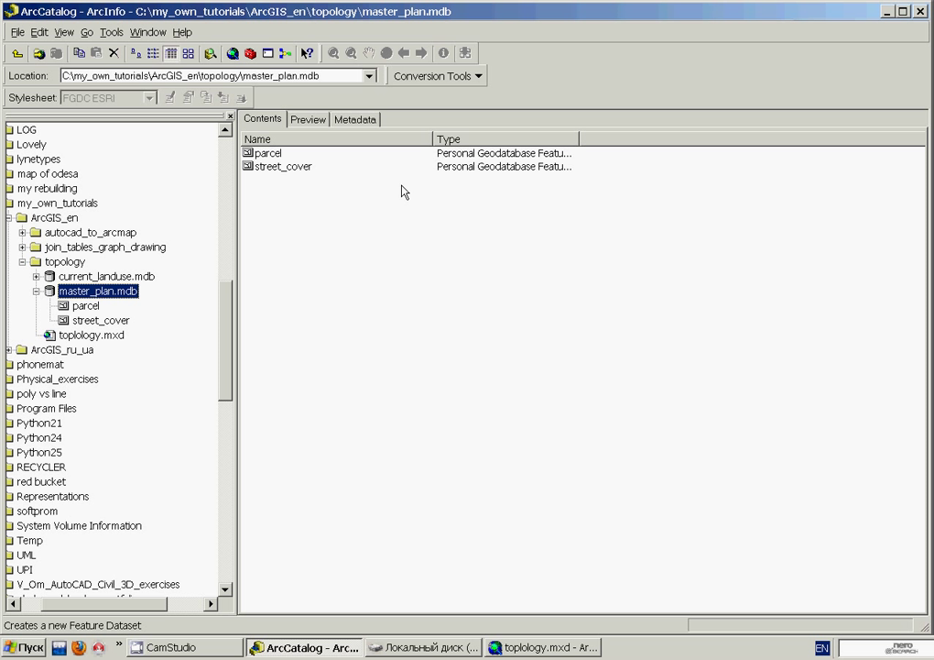
- Create a StreetParcel feature dataset in master_plan.mdb using street_cover's coordinate system
right_click(100, 297)
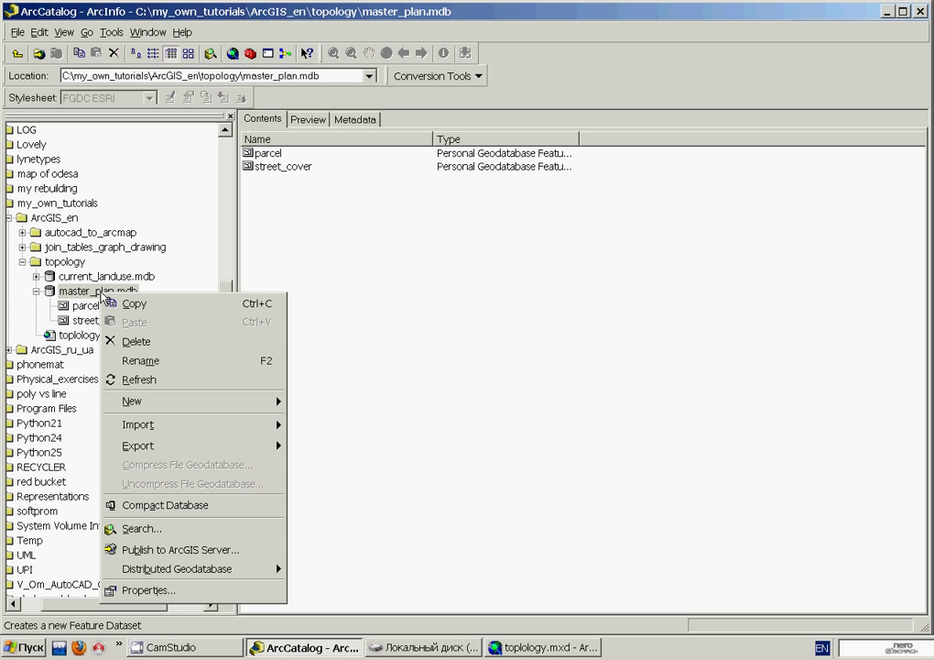
mouse_move(155, 401)
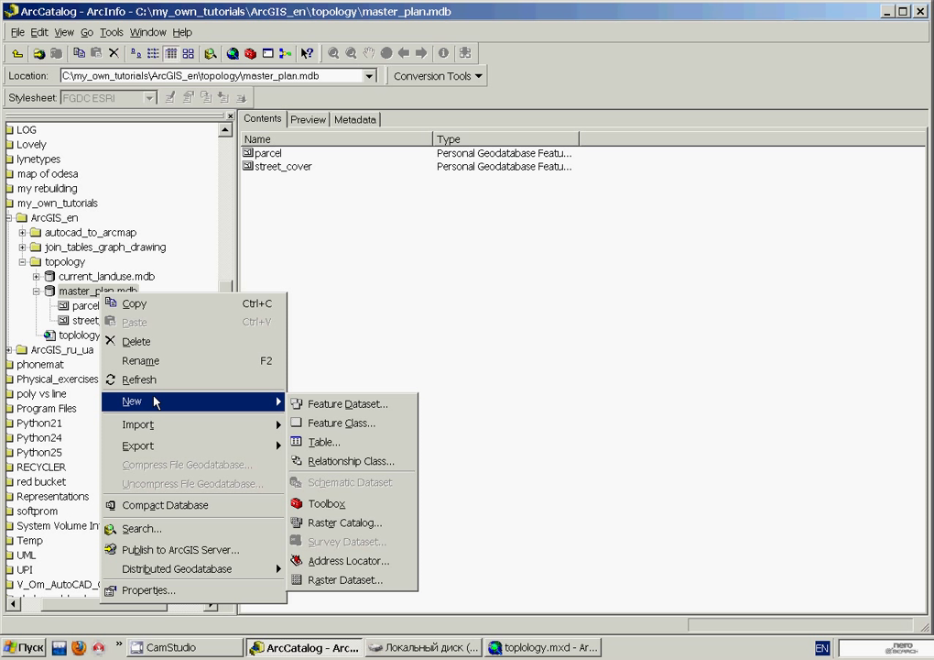
click(326, 403)
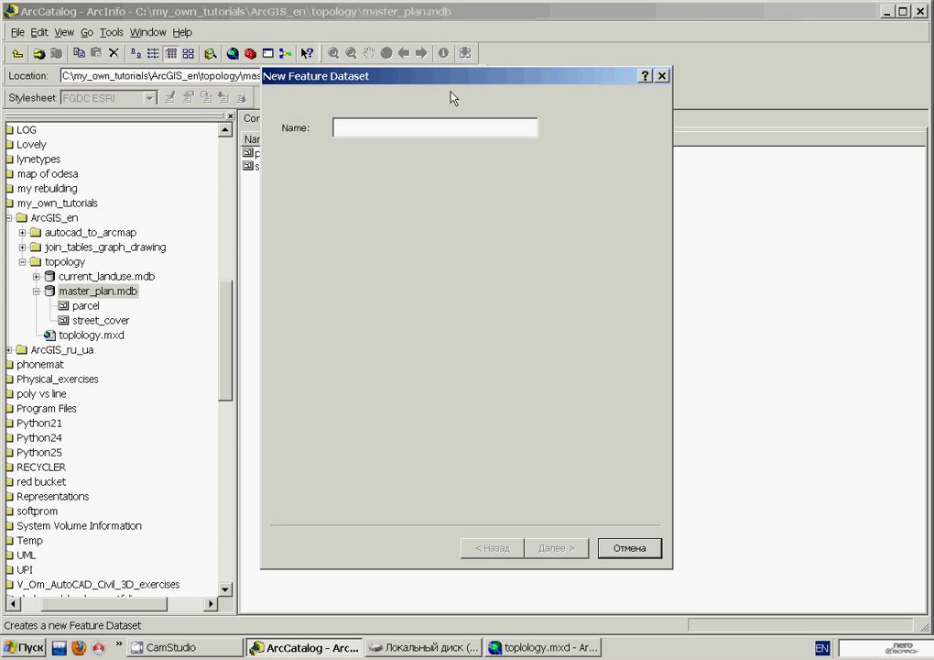
text(St)
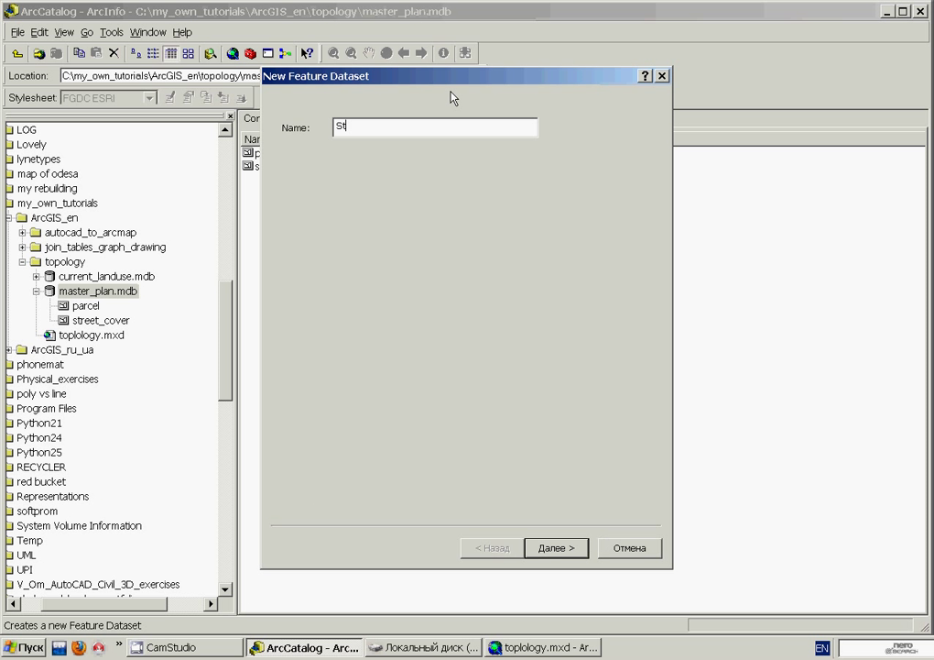
text(reetParcel)
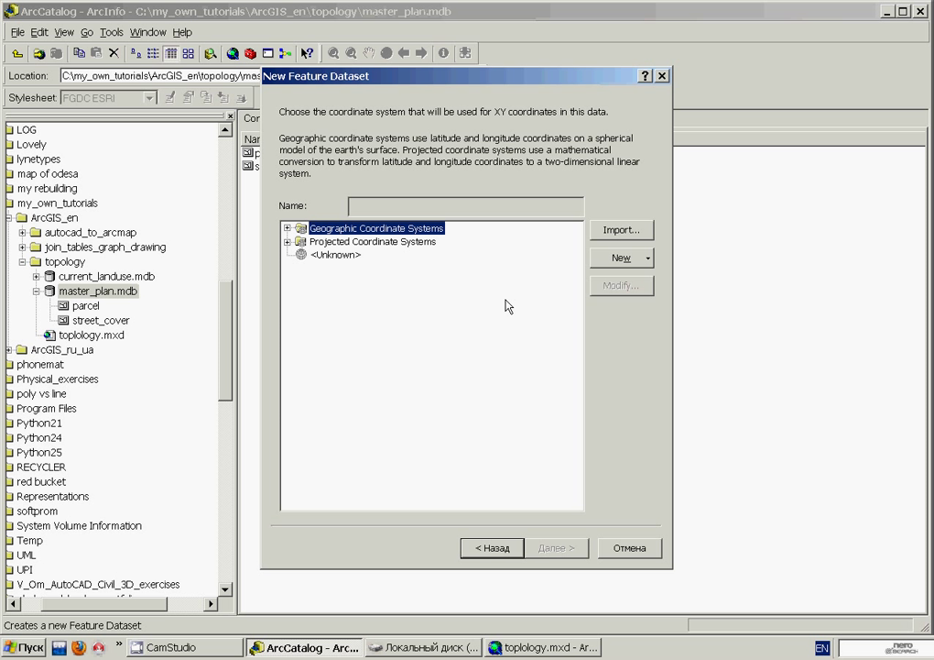
click(616, 231)
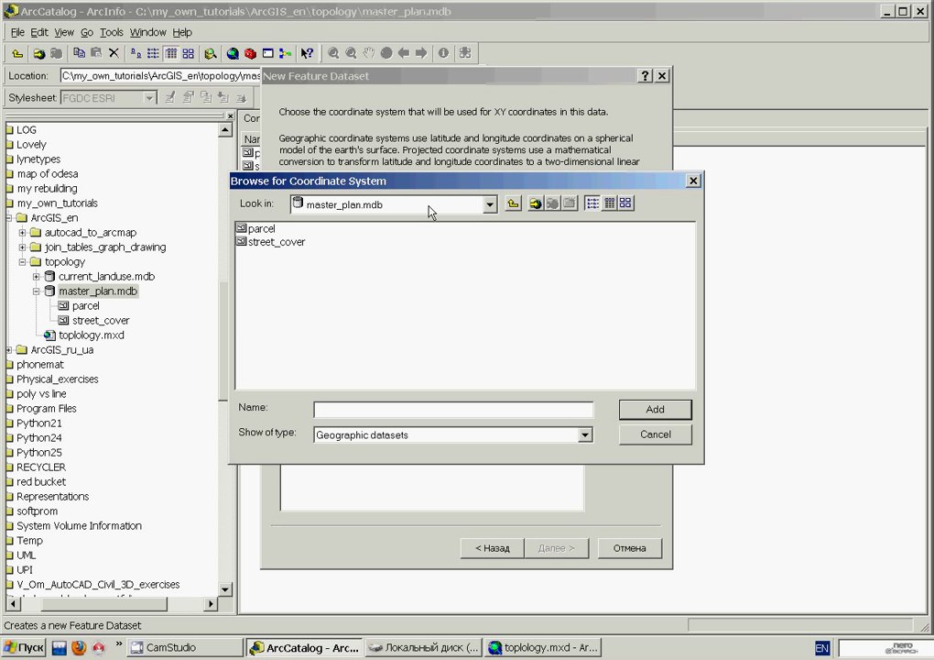
click(279, 242)
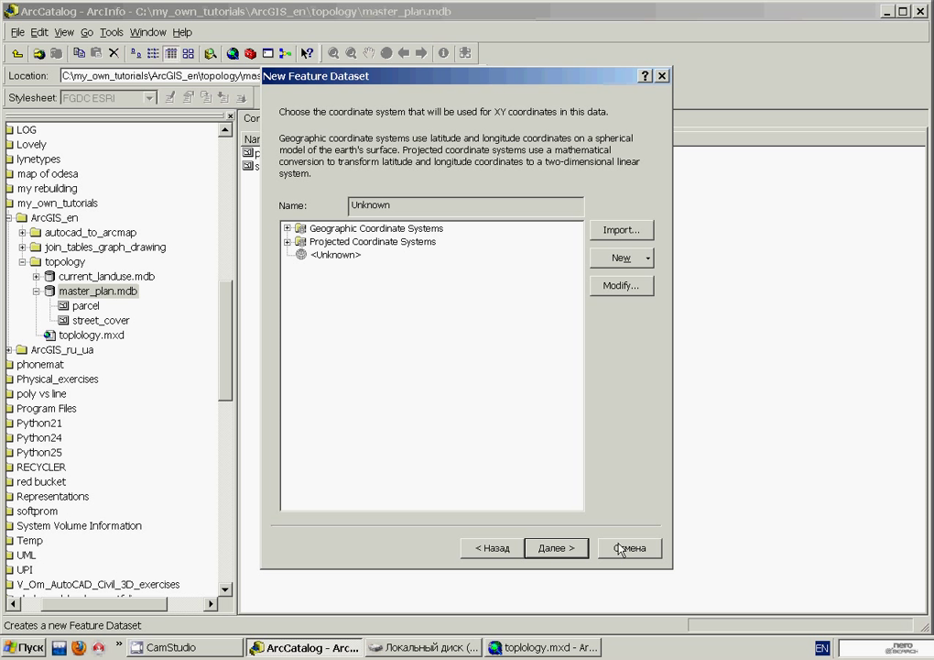
click(556, 548)
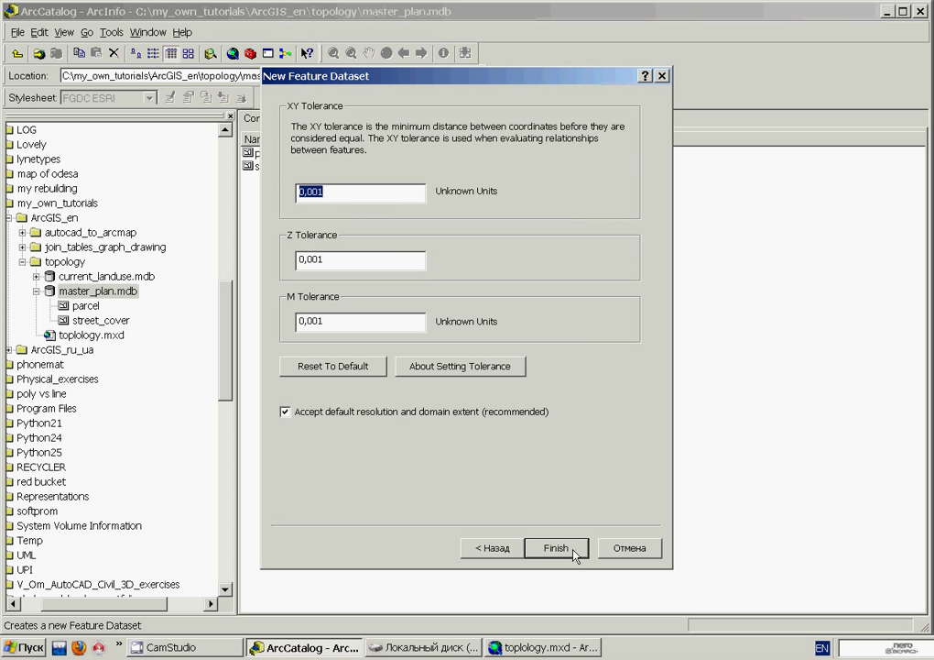
click(573, 550)
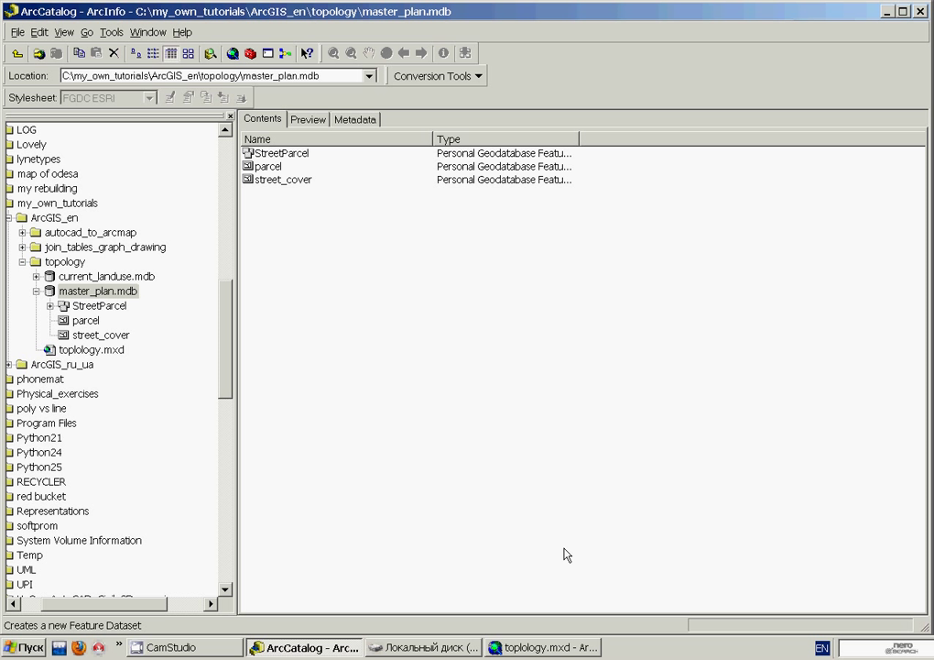
click(279, 153)
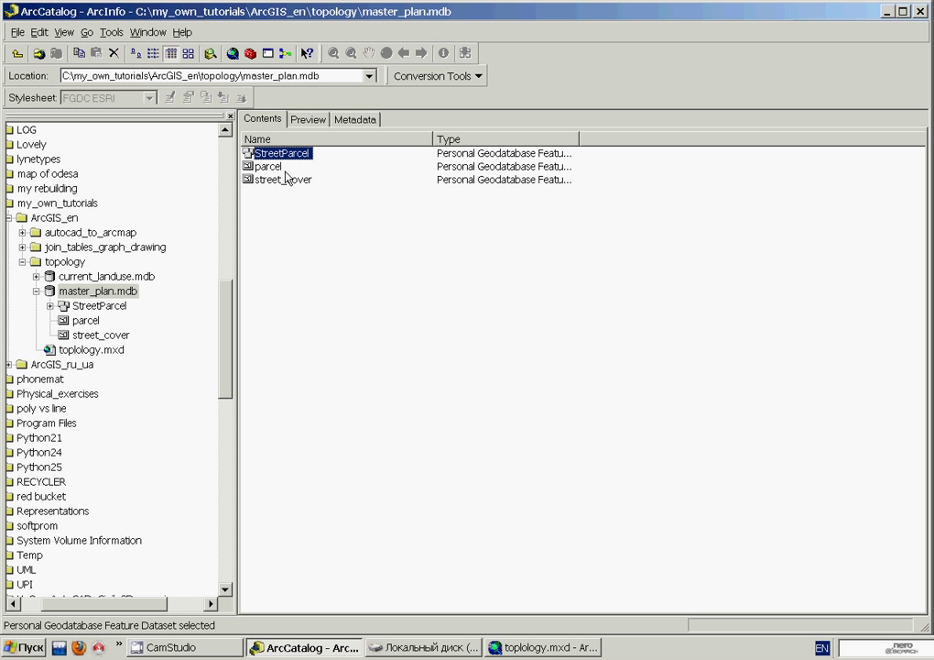
- Close ArcMap without saving the map changes
click(586, 647)
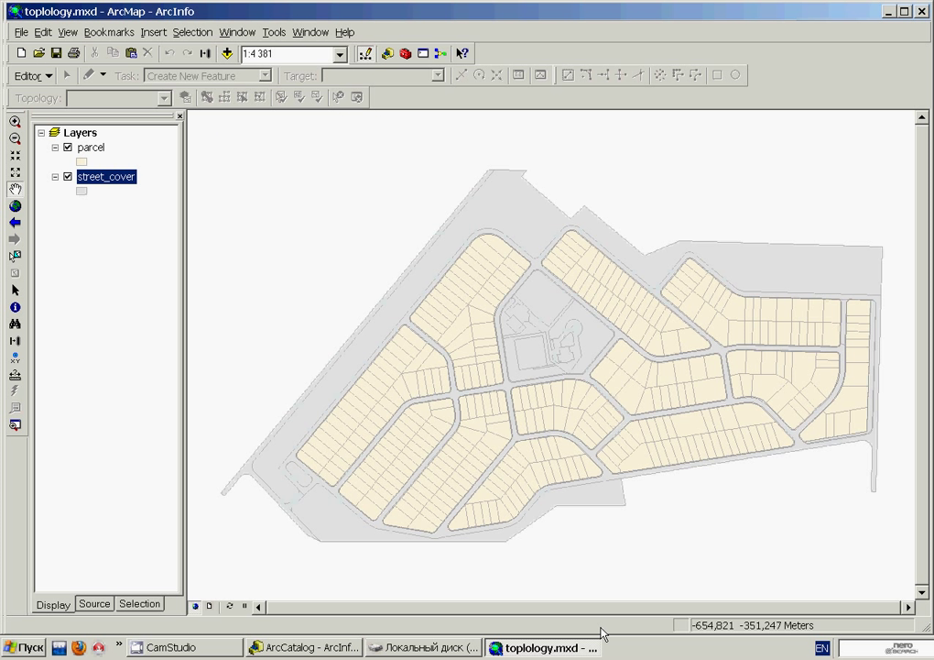
key(alt+F4)
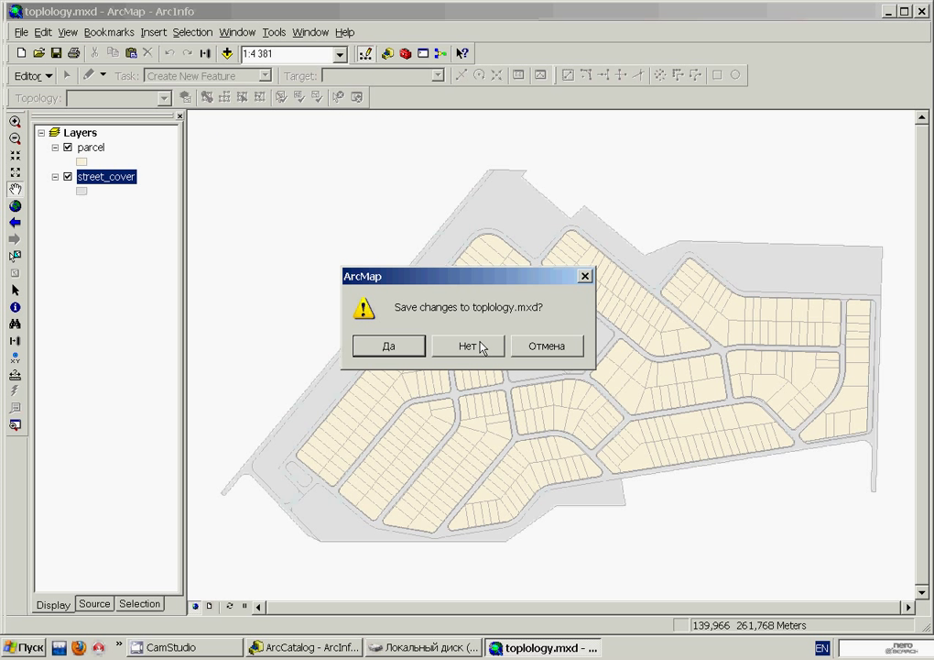
click(469, 346)
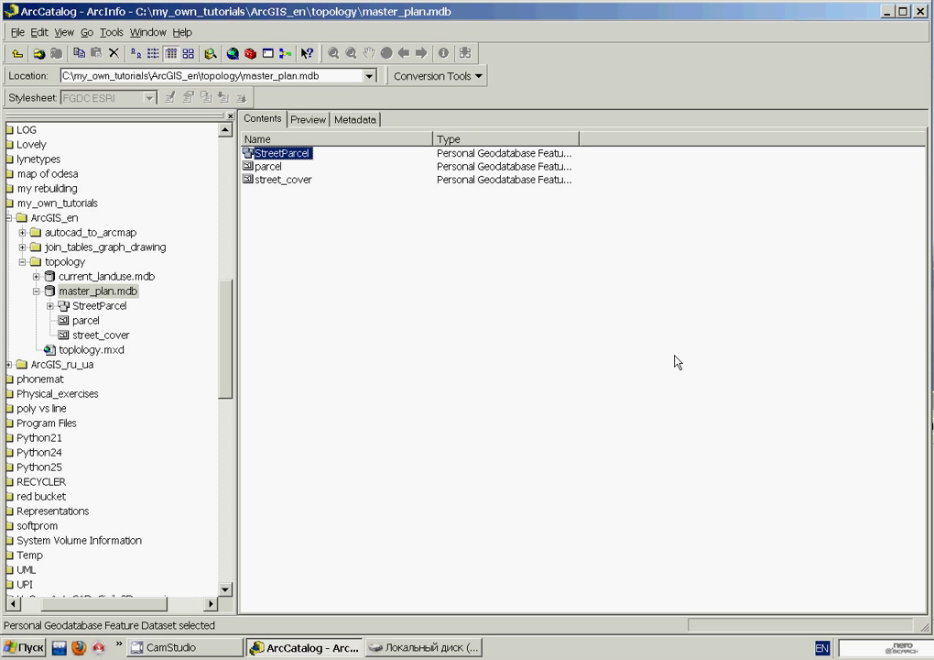
- Move parcel and street_cover into StreetParcel and check the dataset's contents
drag(683, 351, 256, 166)
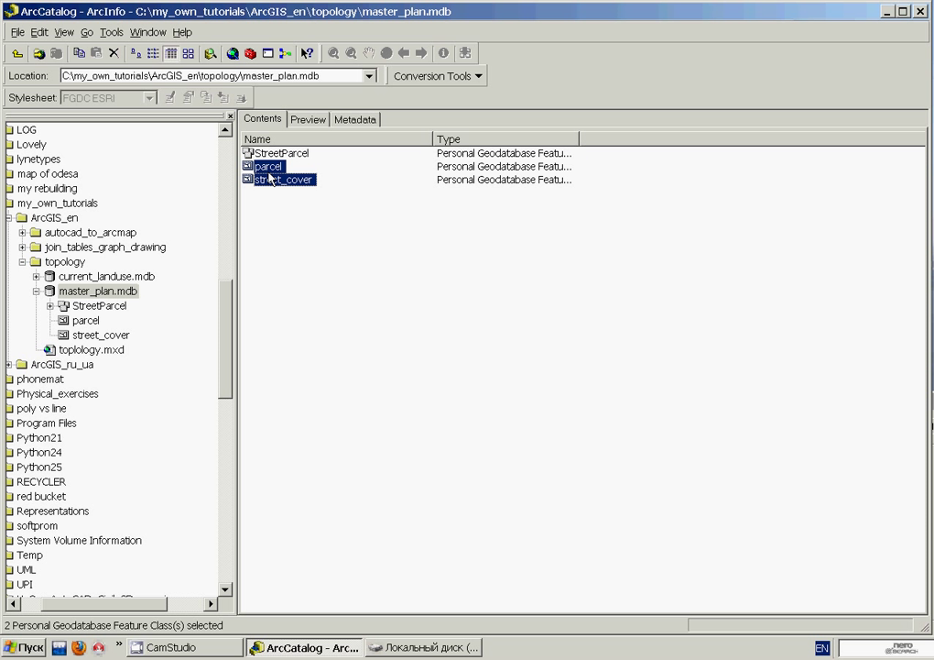
ctrl+click(268, 155)
key(Delete)
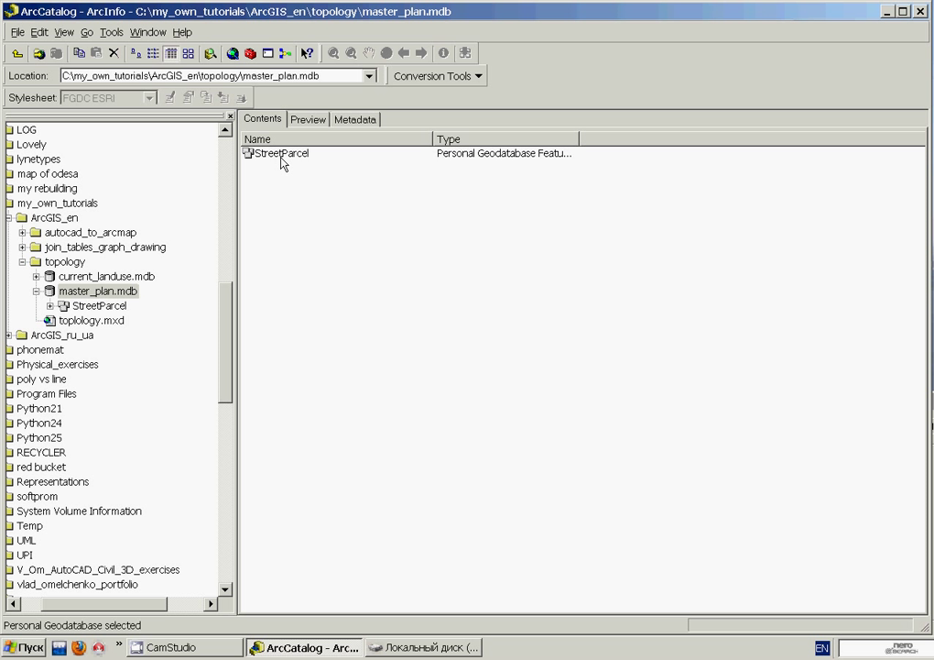
click(112, 303)
- Start a new topology for StreetParcel named StreetParcel_Topology, keeping 0.001 cluster tolerance
right_click(113, 305)
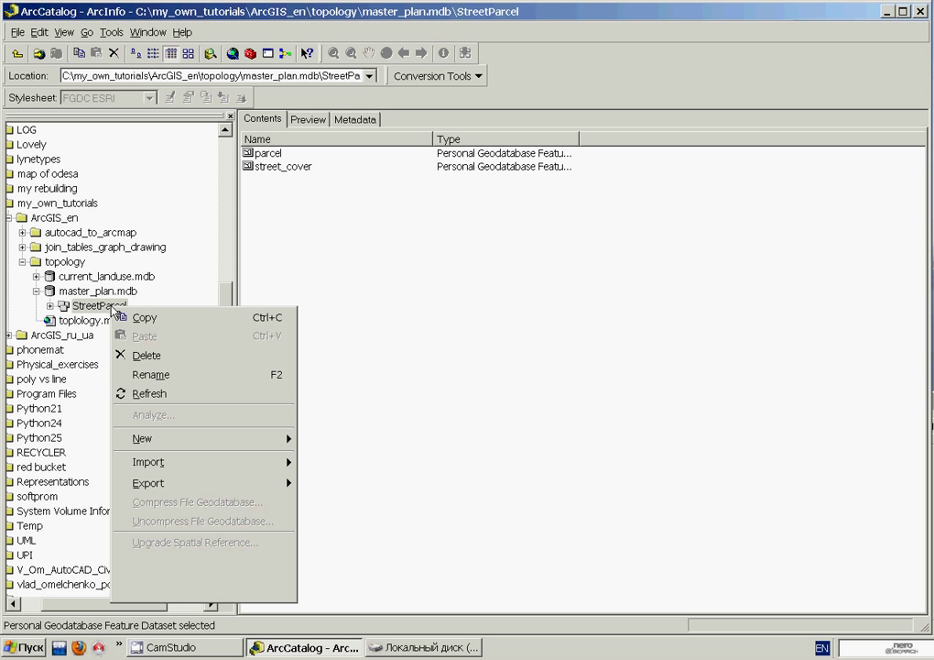
mouse_move(180, 440)
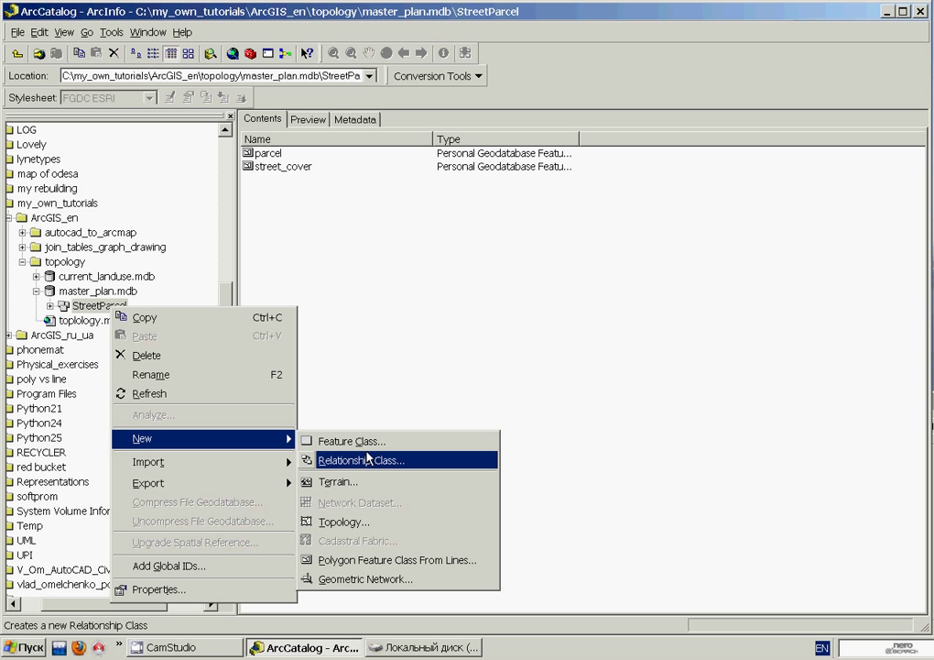
click(358, 522)
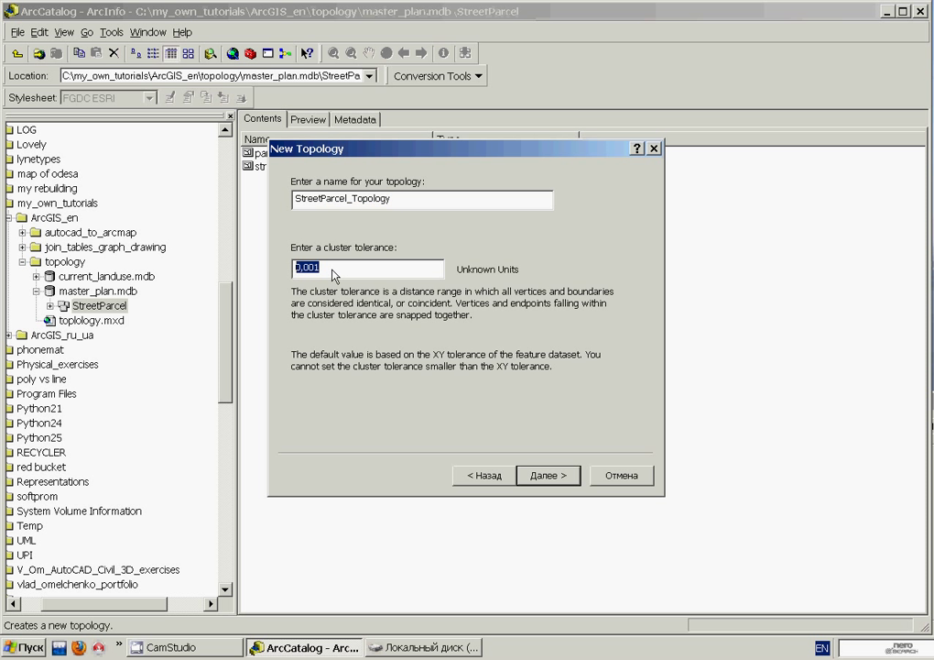
- Check street_cover and parcel as participating feature classes and advance to the rules page
click(554, 475)
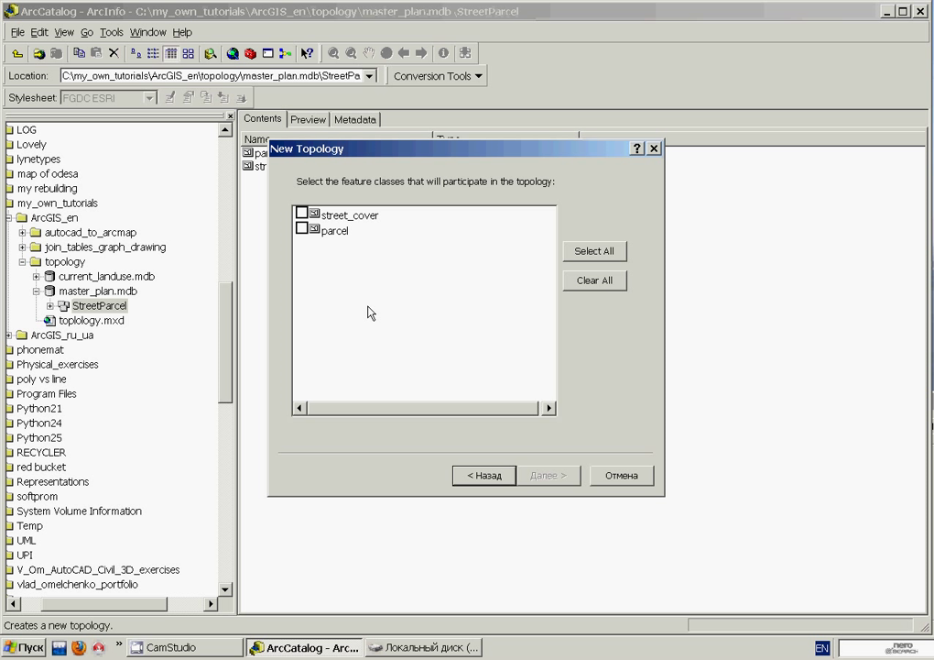
click(302, 214)
click(301, 230)
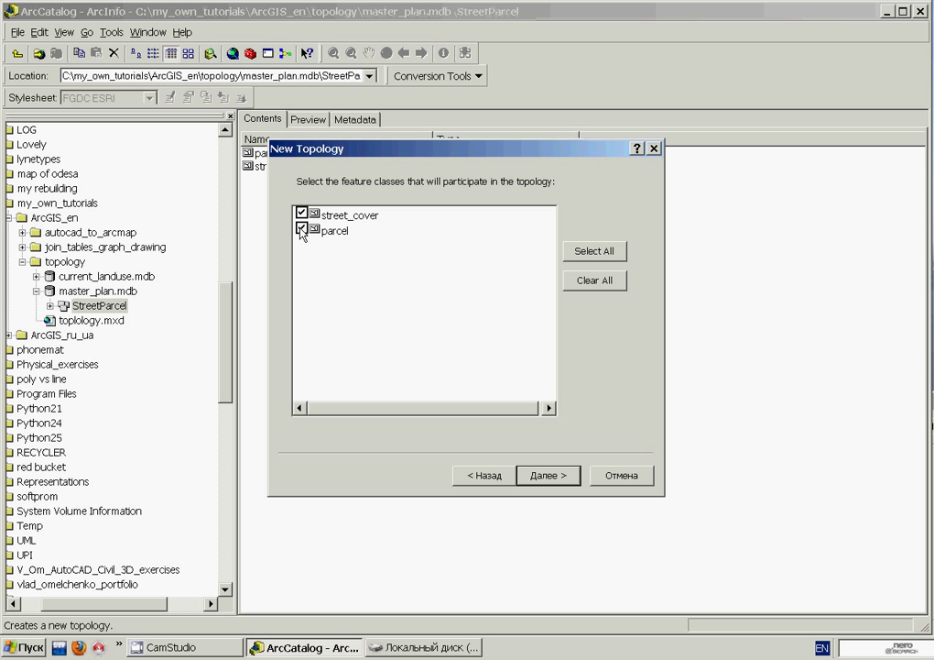
click(554, 476)
click(552, 531)
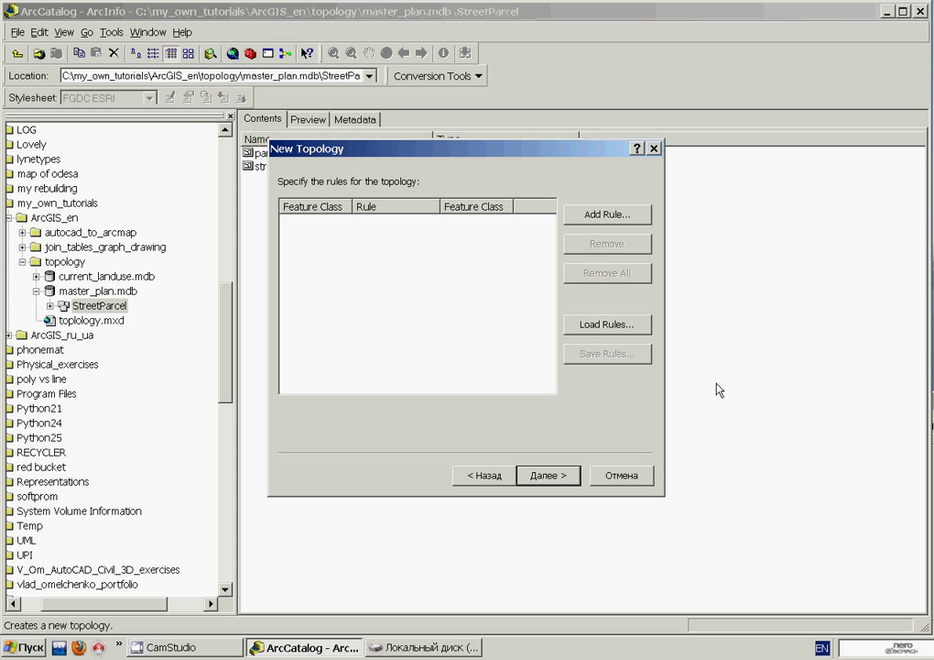
- Add the rule street_cover Must Not Have Gaps
click(634, 216)
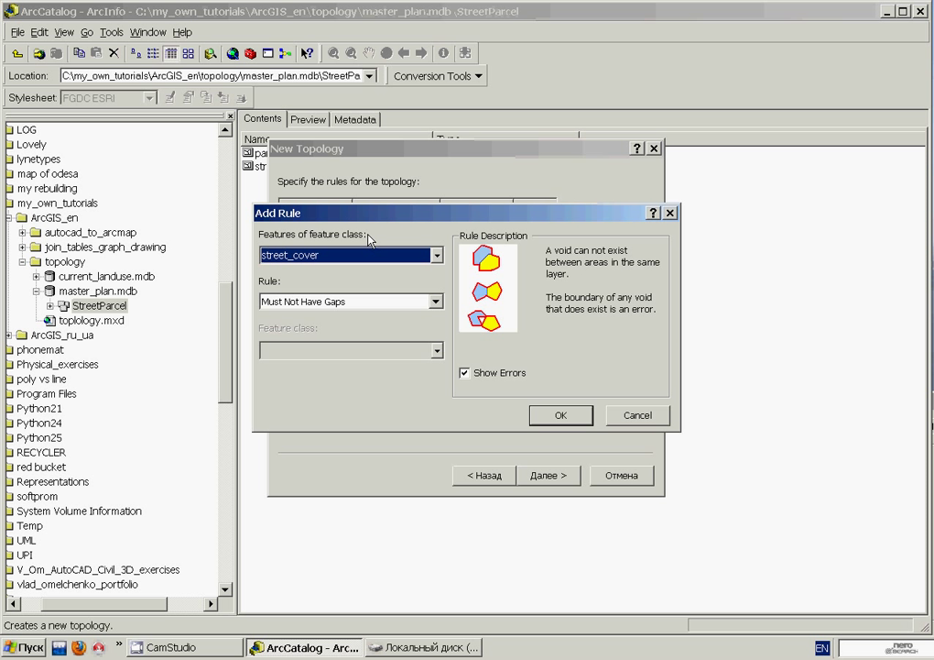
click(436, 303)
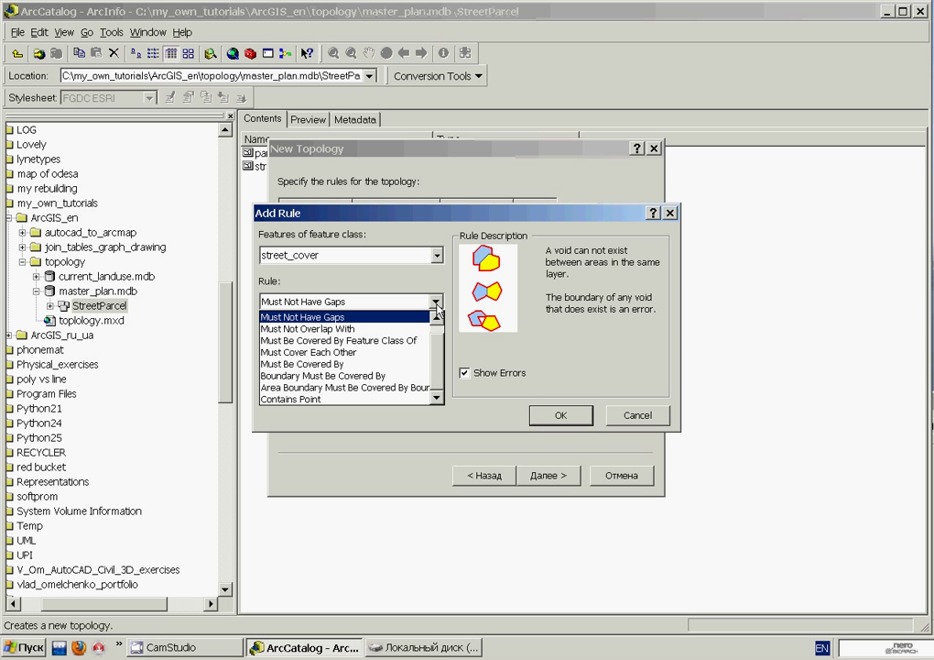
click(437, 303)
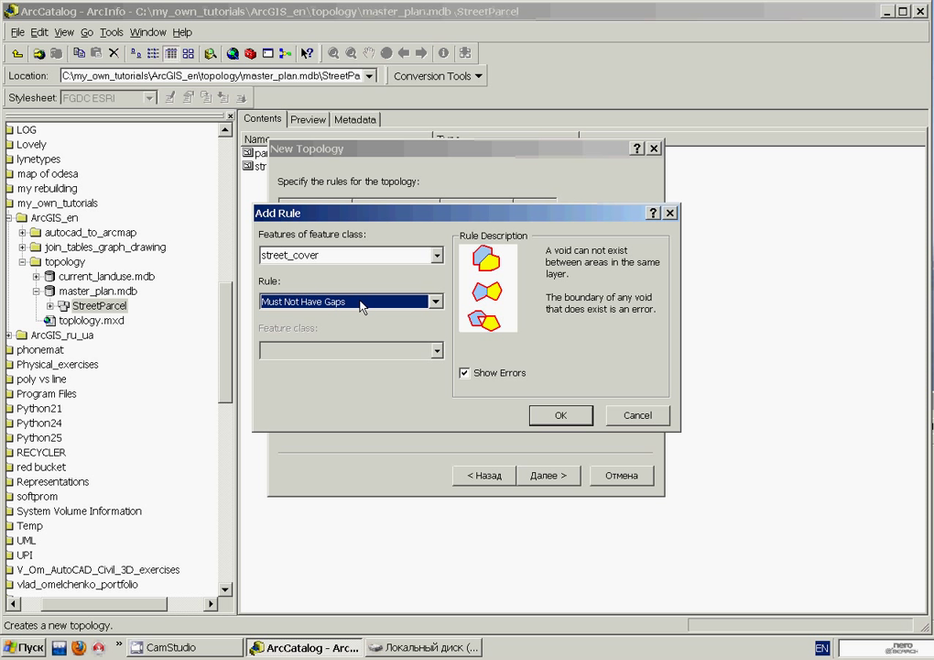
click(562, 416)
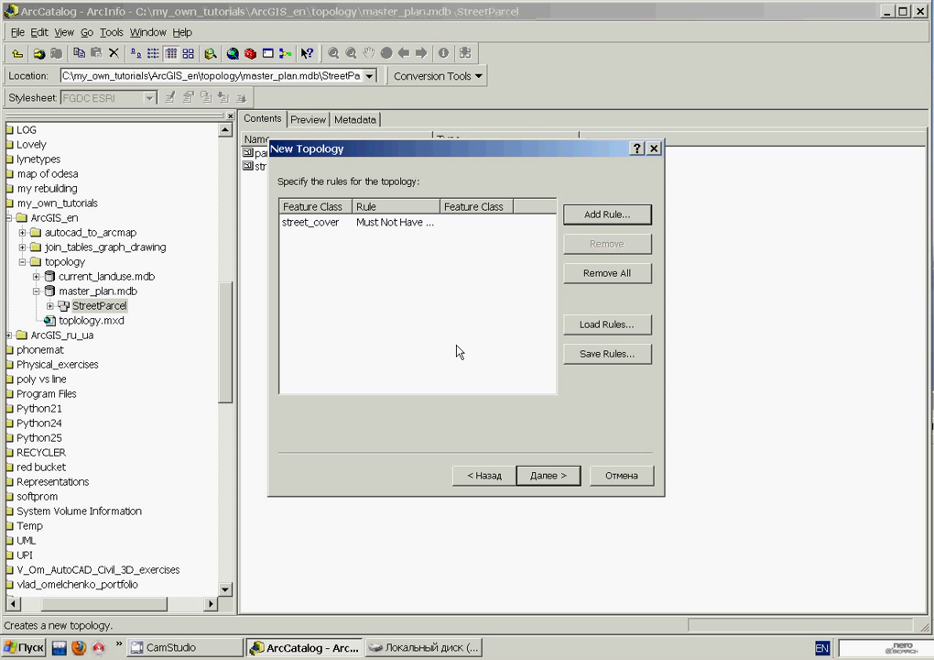
- Add the rule street_cover Must Not Overlap
click(624, 220)
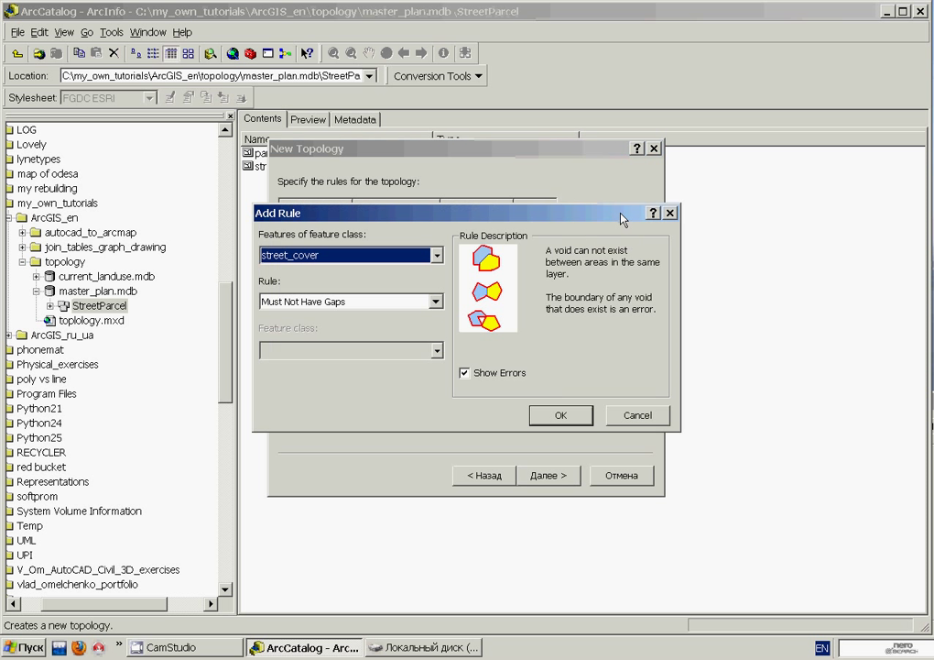
click(437, 302)
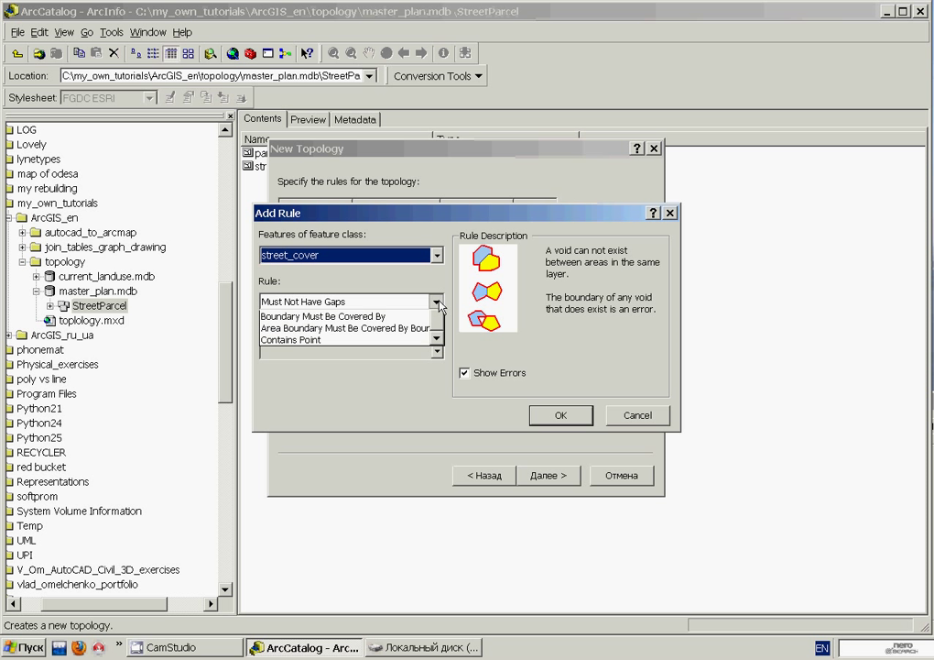
scroll(430, 330, up, 1)
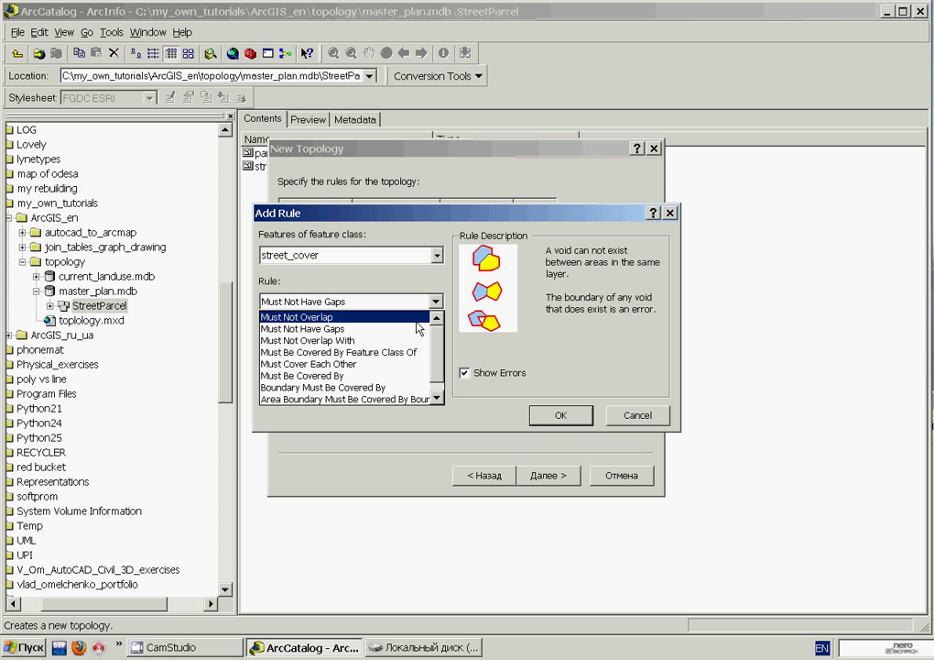
click(417, 319)
click(561, 417)
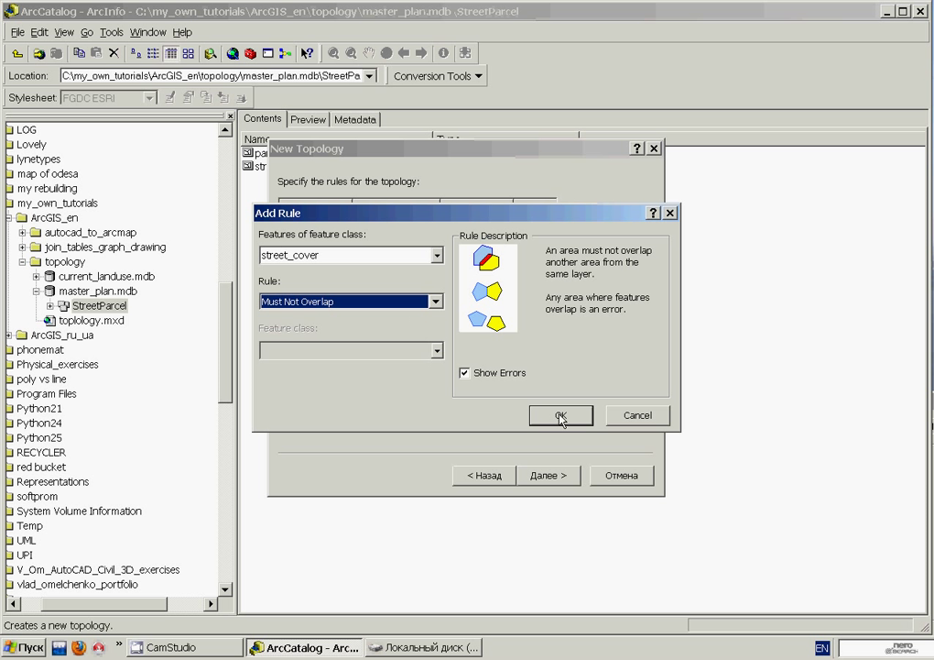
click(611, 218)
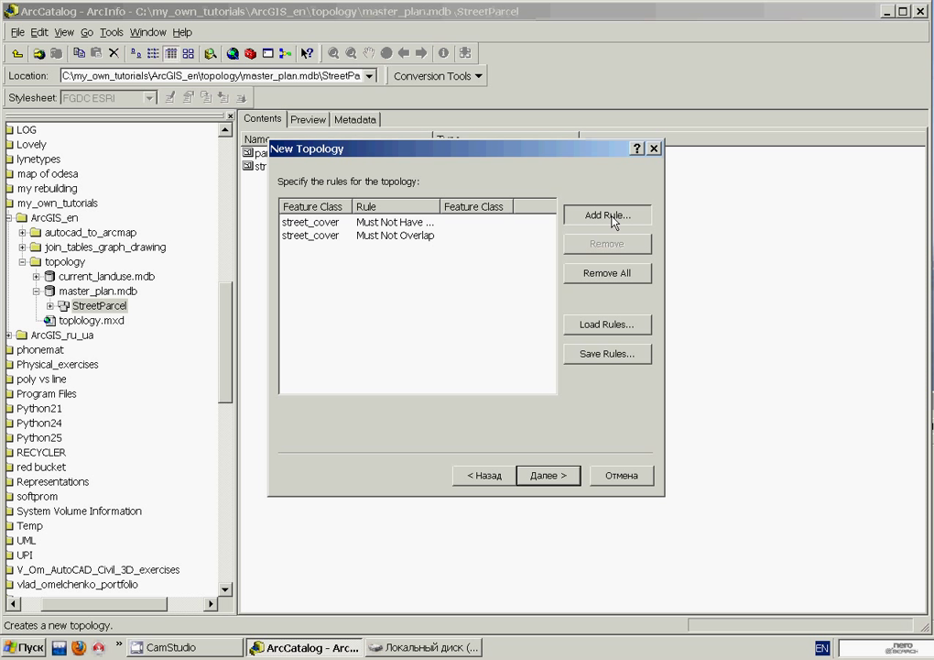
- Add the rule parcel Must Not Overlap
click(416, 257)
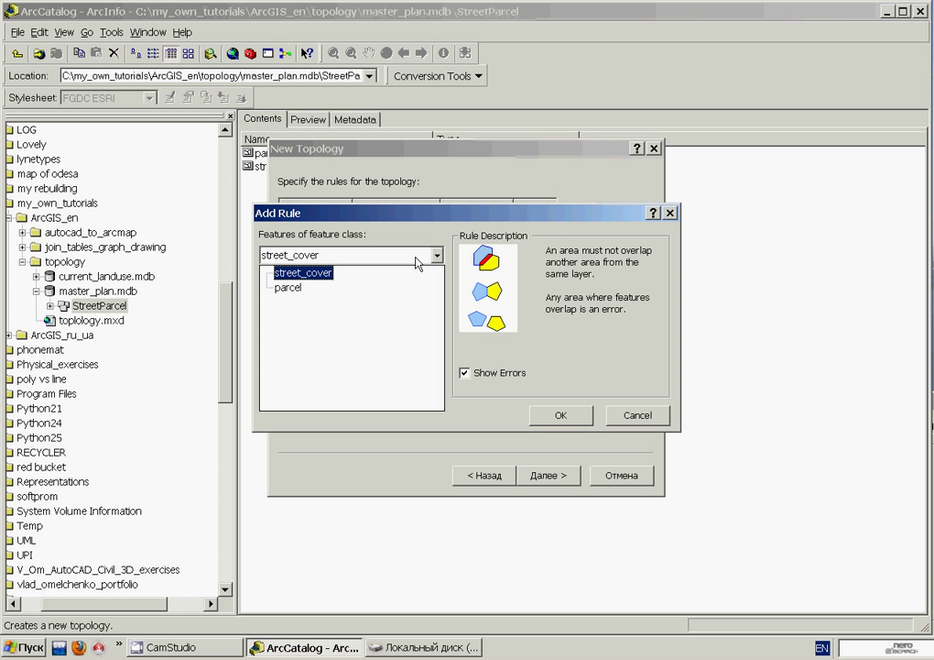
click(410, 286)
key(Return)
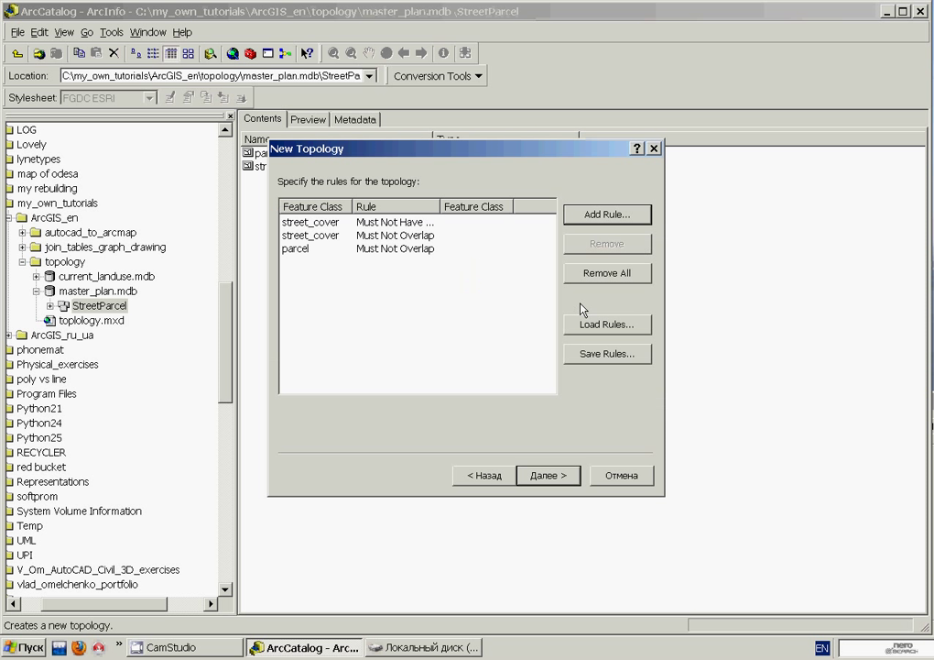
- Add the rule parcel Must Not Have Gaps
key(Return)
click(436, 302)
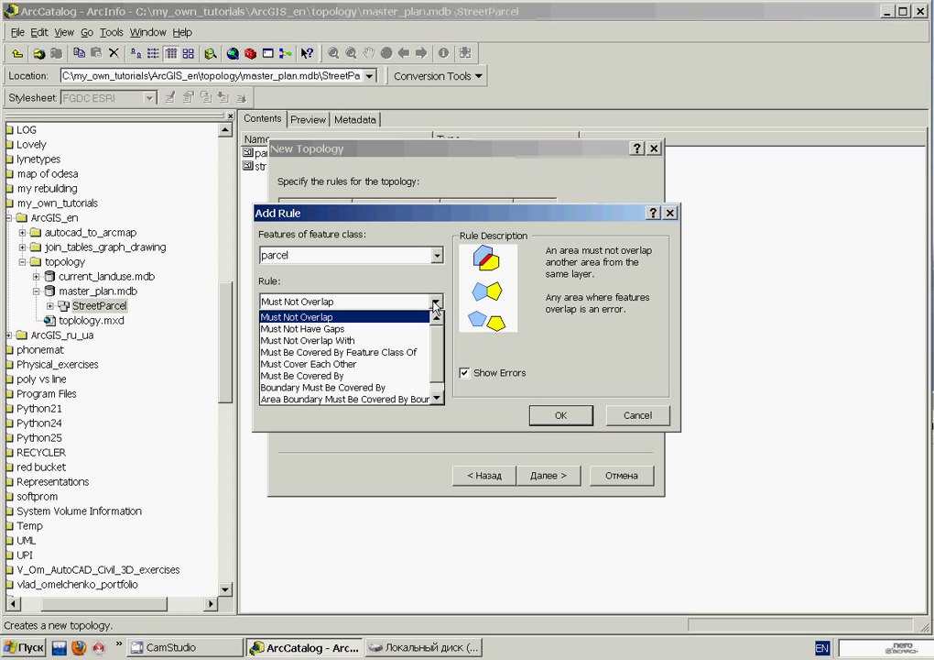
key(Down)
key(Return)
click(567, 417)
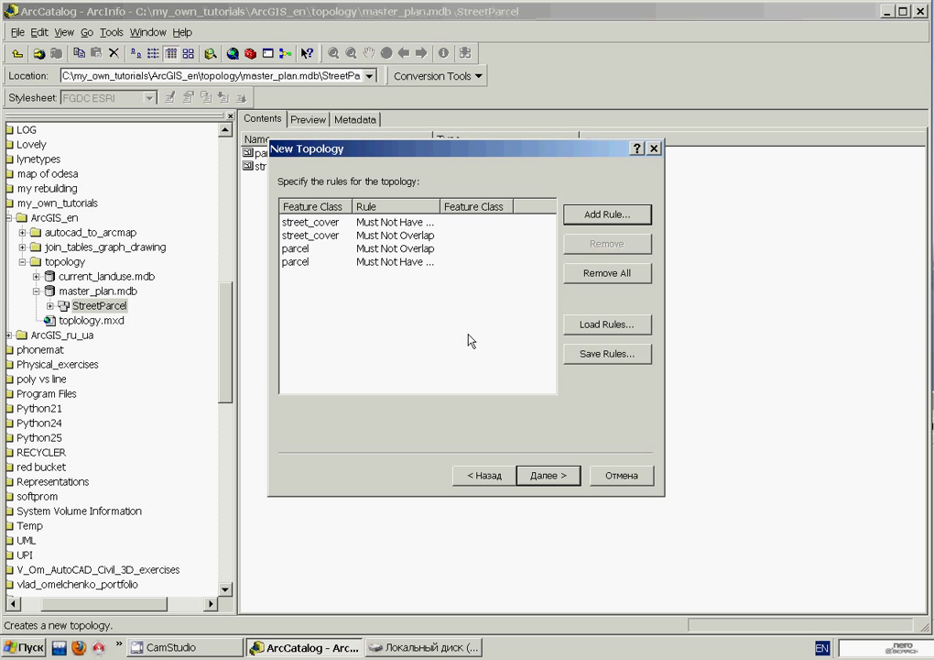
- Add the rule parcel Must Not Overlap With street_cover and proceed to the summary
click(617, 220)
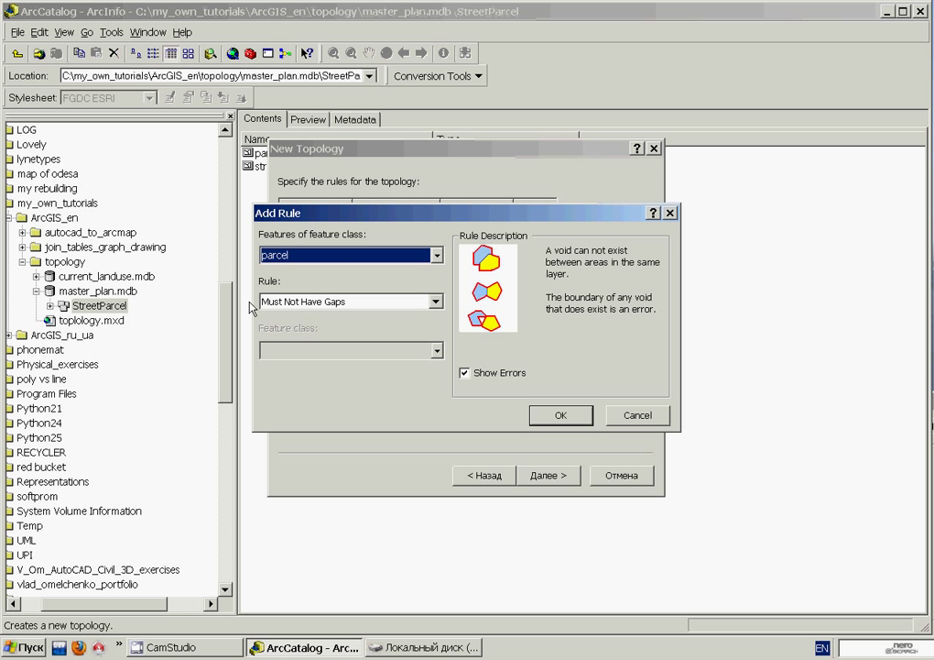
click(436, 302)
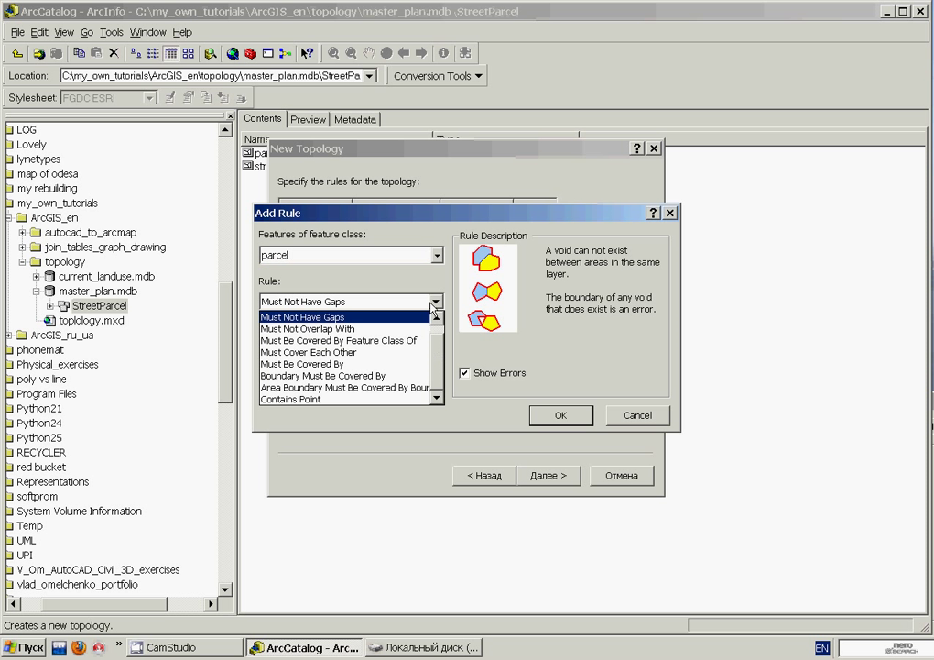
click(382, 329)
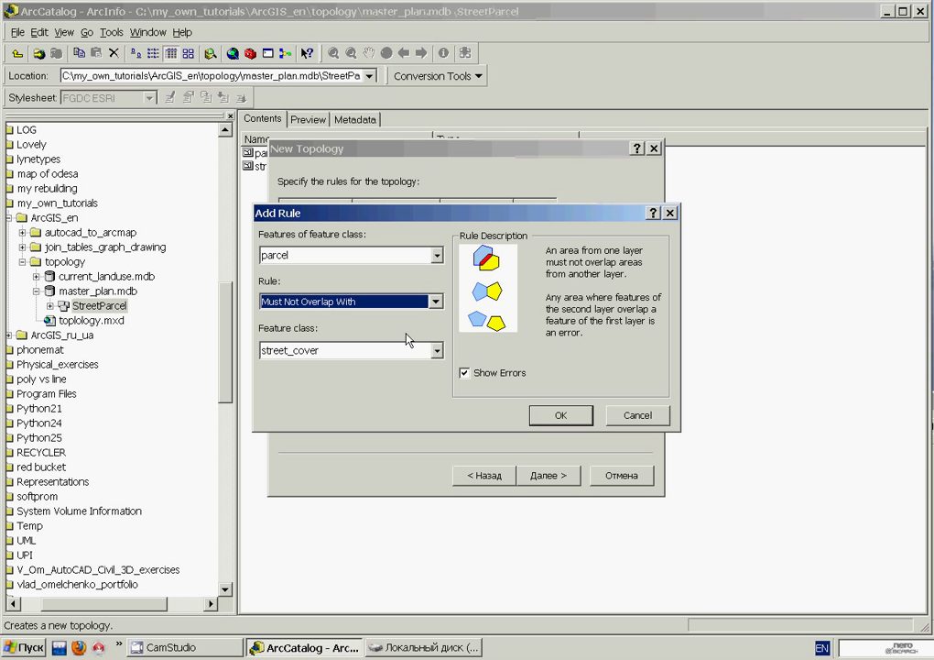
click(581, 415)
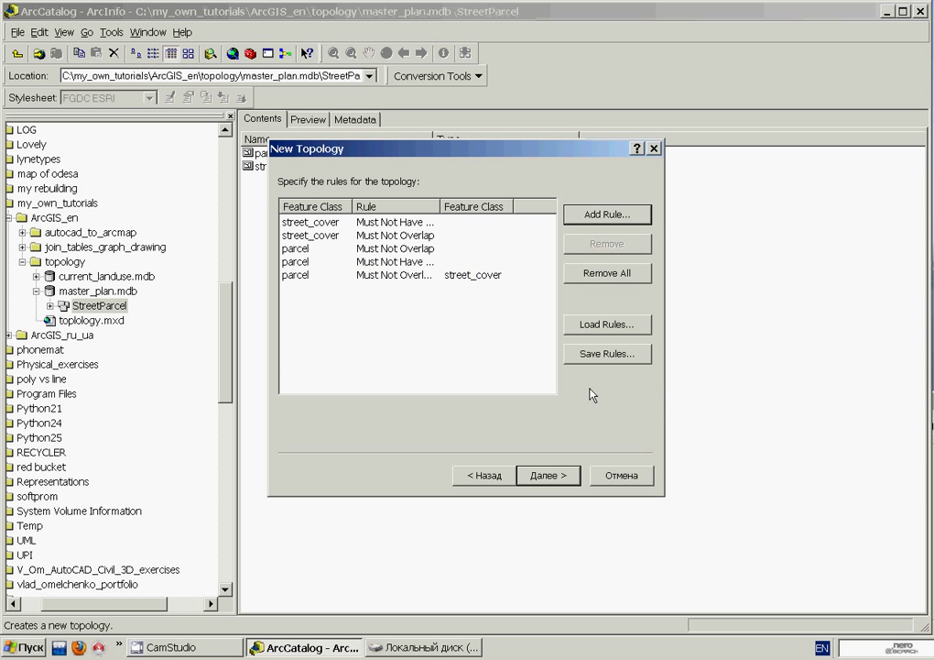
click(567, 476)
- Finish the wizard, validate StreetParcel_Topology, and select it in the StreetParcel dataset
click(568, 478)
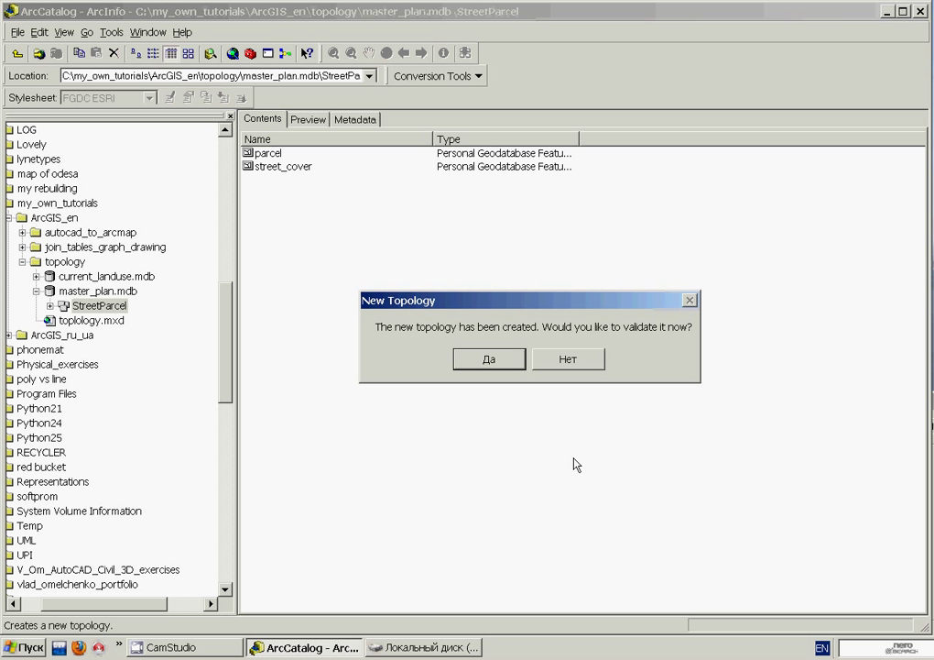
click(487, 357)
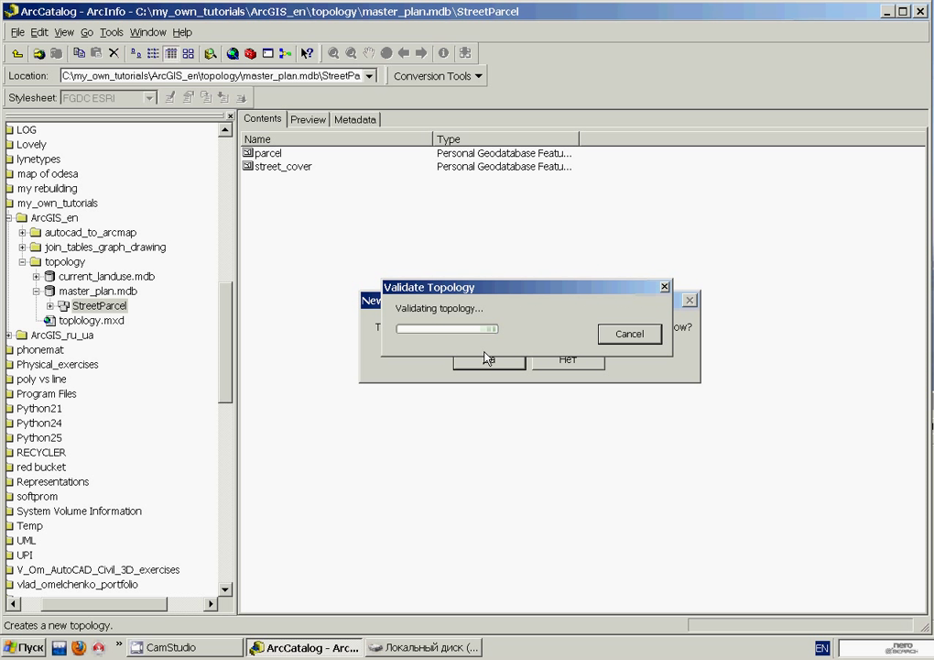
click(349, 180)
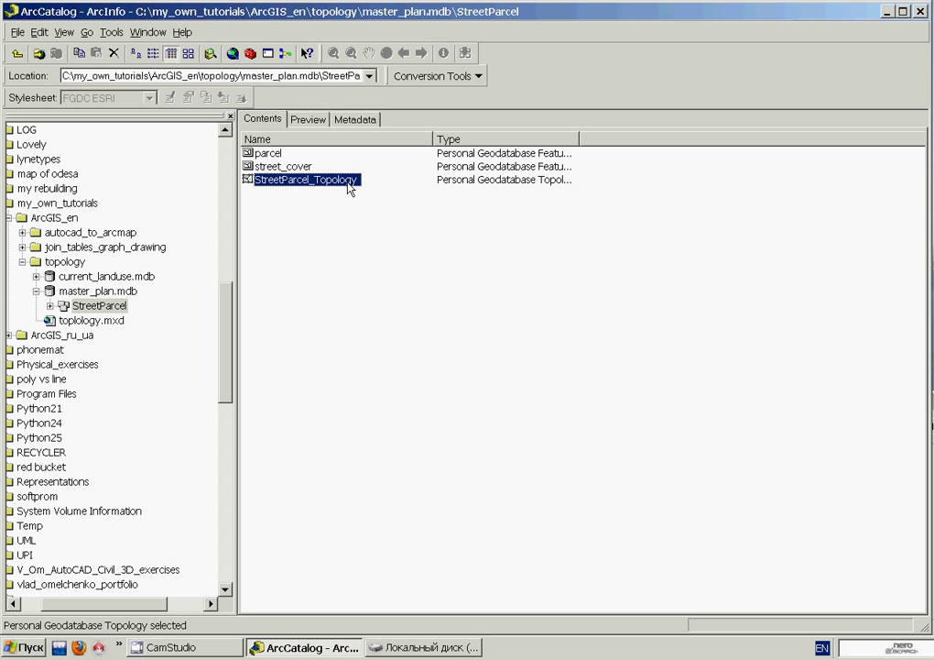